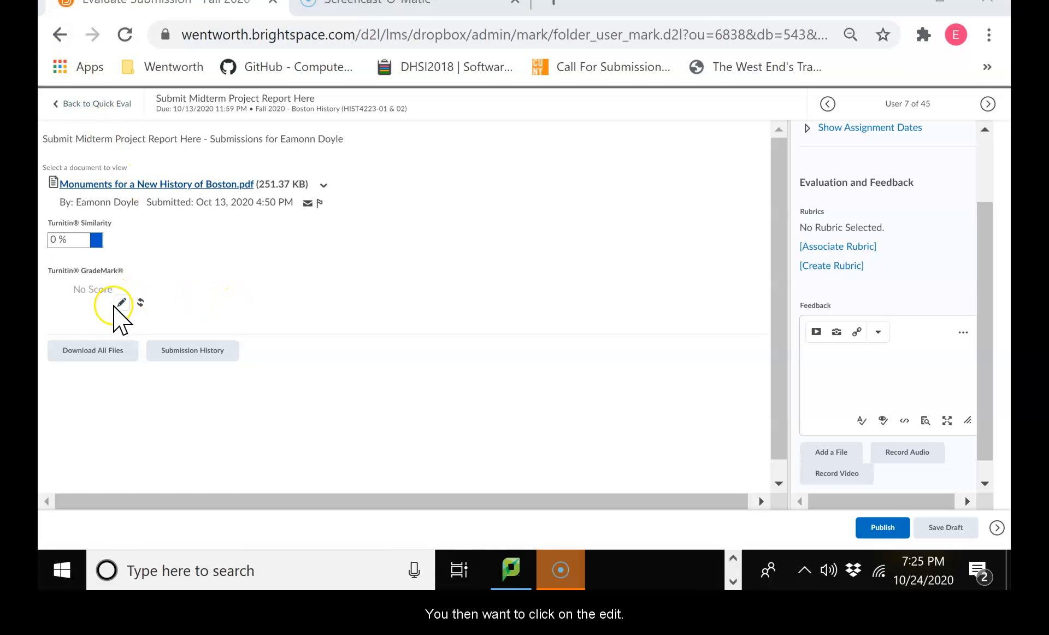
Step: Open the Monuments for a New History of Boston.pdf submission for marking in Turnitin Feedback Studio, and show the QuickMarks beside its Subject section
click(121, 303)
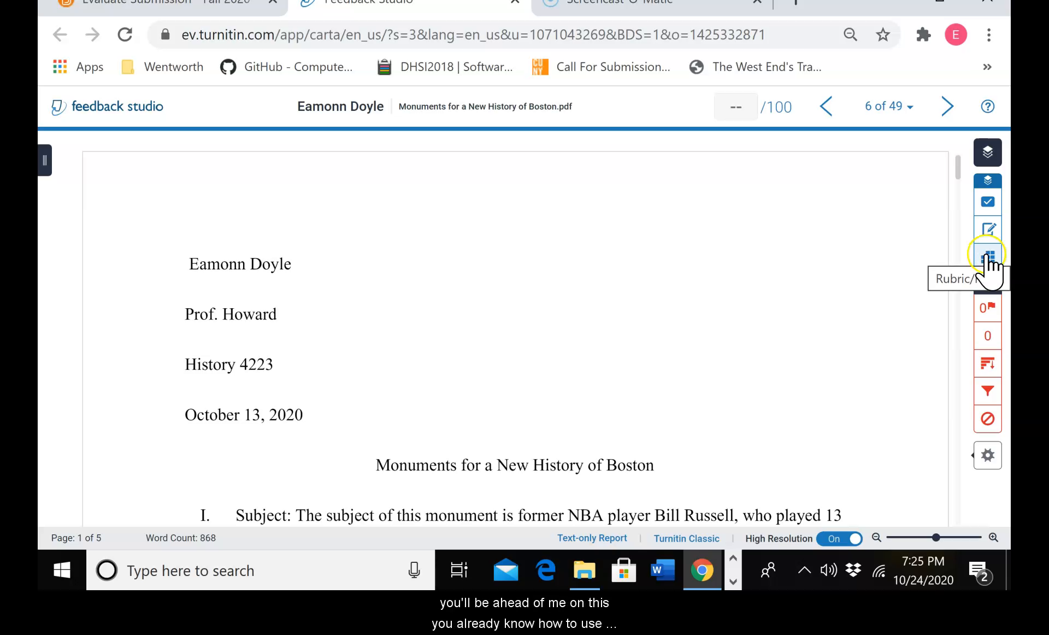
click(986, 202)
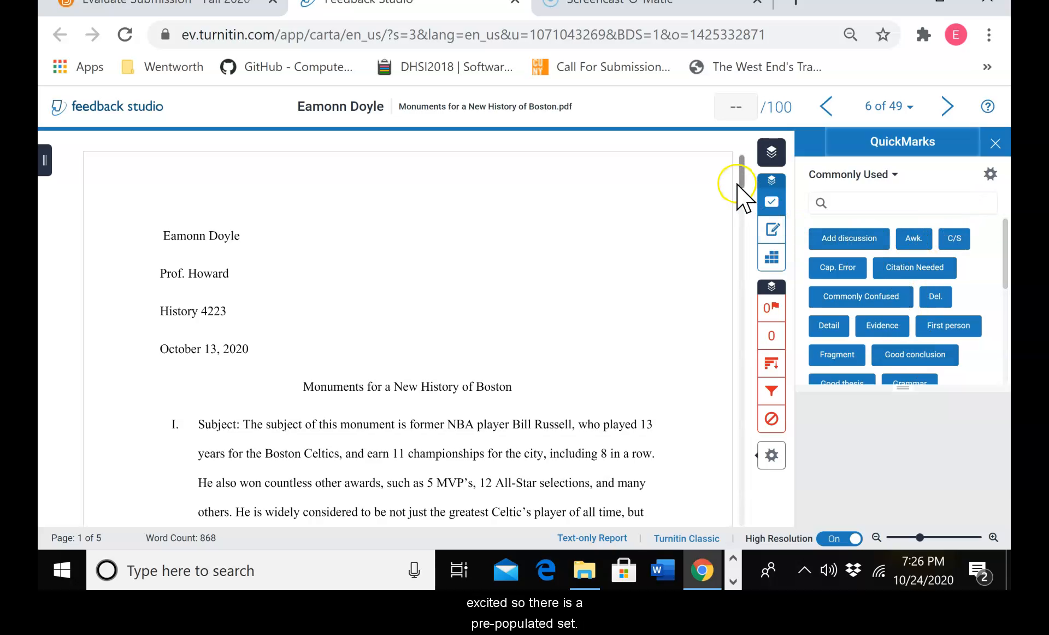
drag(740, 175, 738, 194)
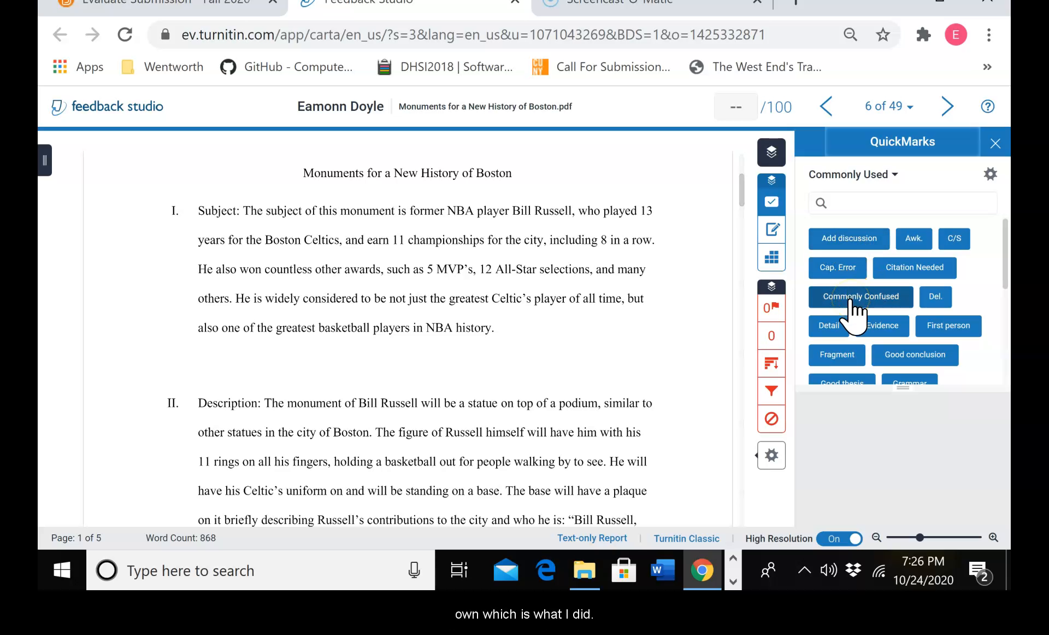
Step: Examine the Commonly Used QuickMarks set, including the description of the Fragment mark
click(927, 326)
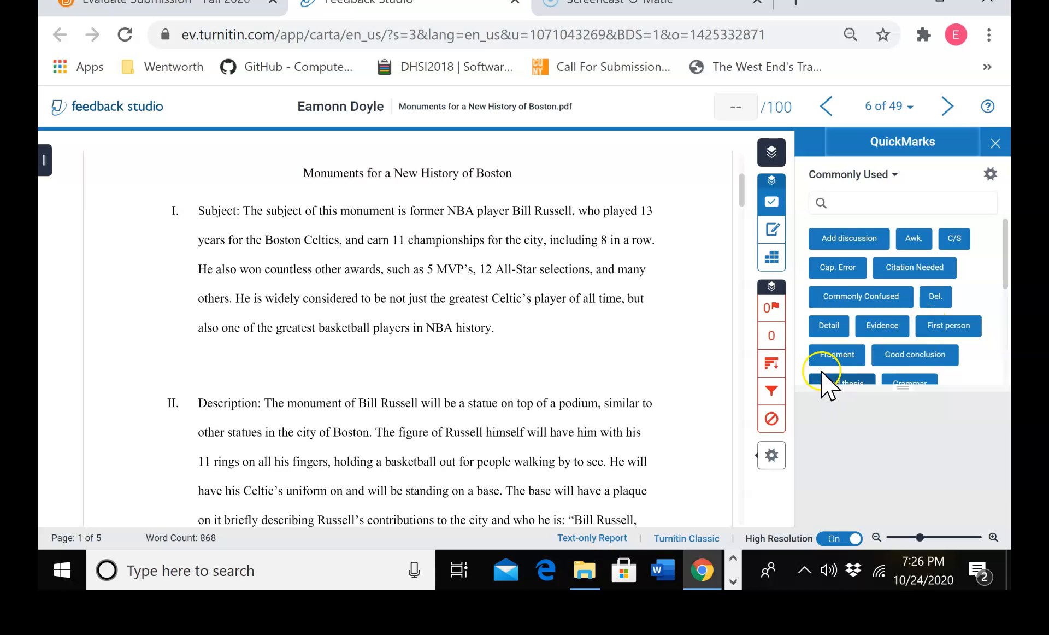
click(829, 356)
mouse_move(829, 357)
mouse_down()
mouse_move(671, 346)
mouse_move(649, 332)
mouse_move(827, 330)
mouse_move(824, 353)
mouse_up()
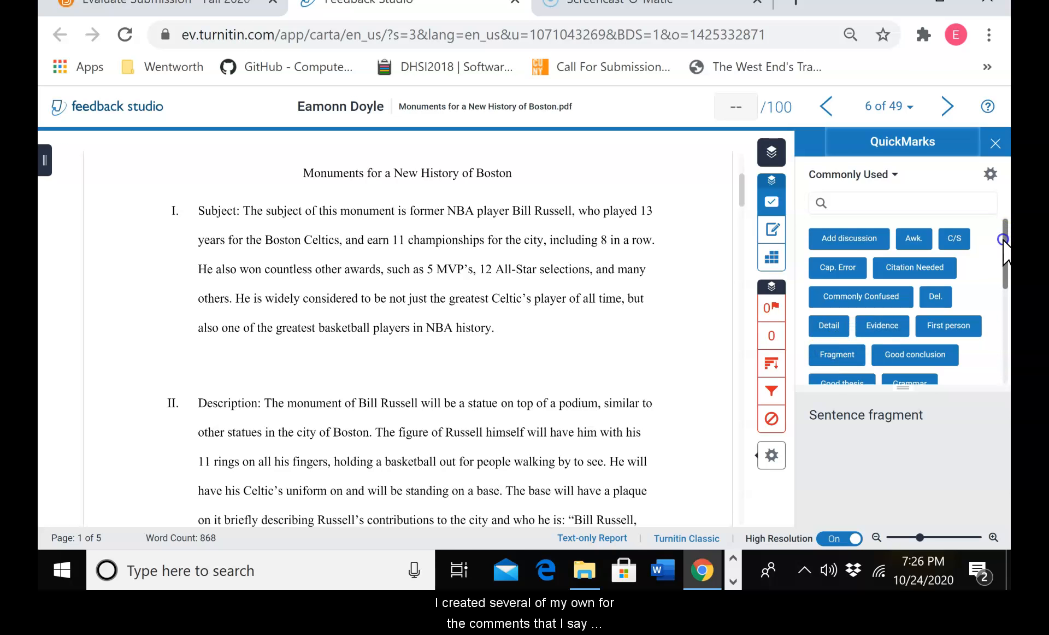
drag(1003, 240, 1007, 300)
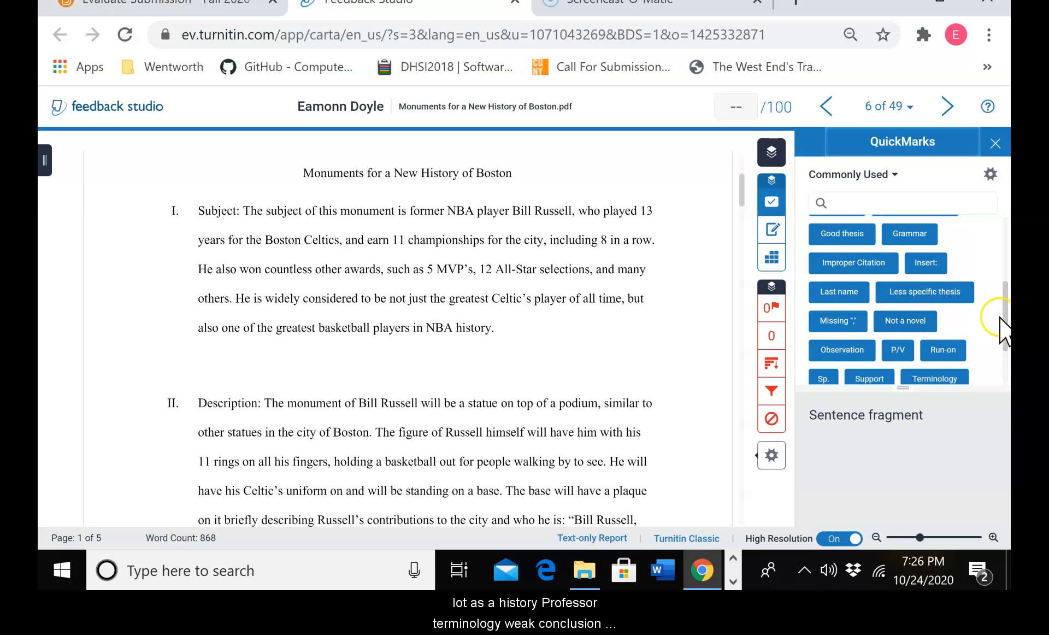
mouse_move(1006, 316)
mouse_down()
mouse_move(1007, 353)
mouse_move(1006, 333)
mouse_up()
click(837, 317)
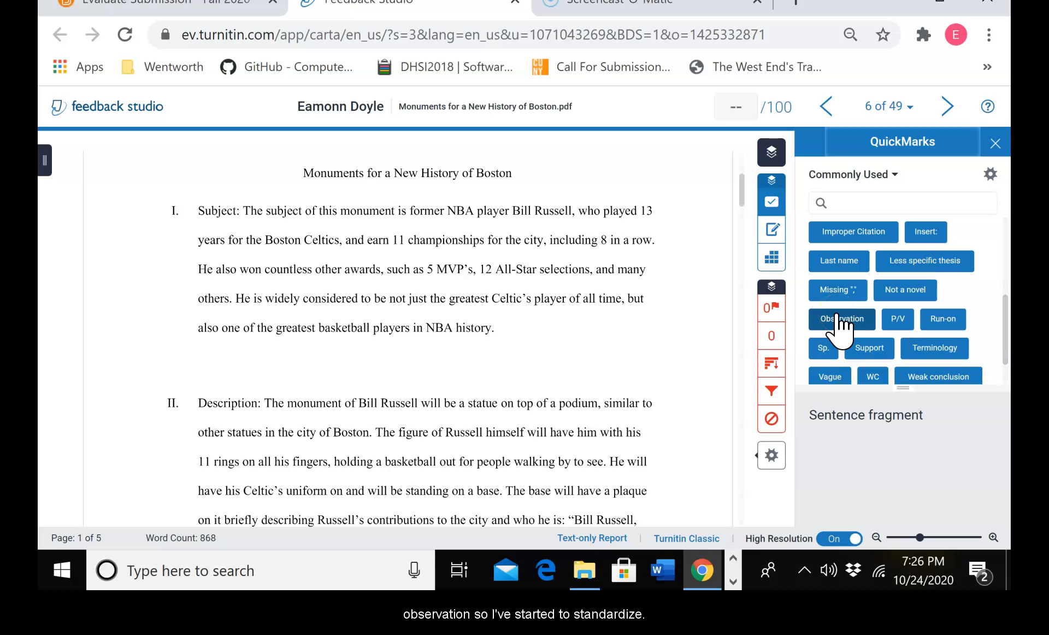
Step: Open the QuickMark choices after the last line of the Subject paragraph and dismiss them without adding a mark
click(501, 326)
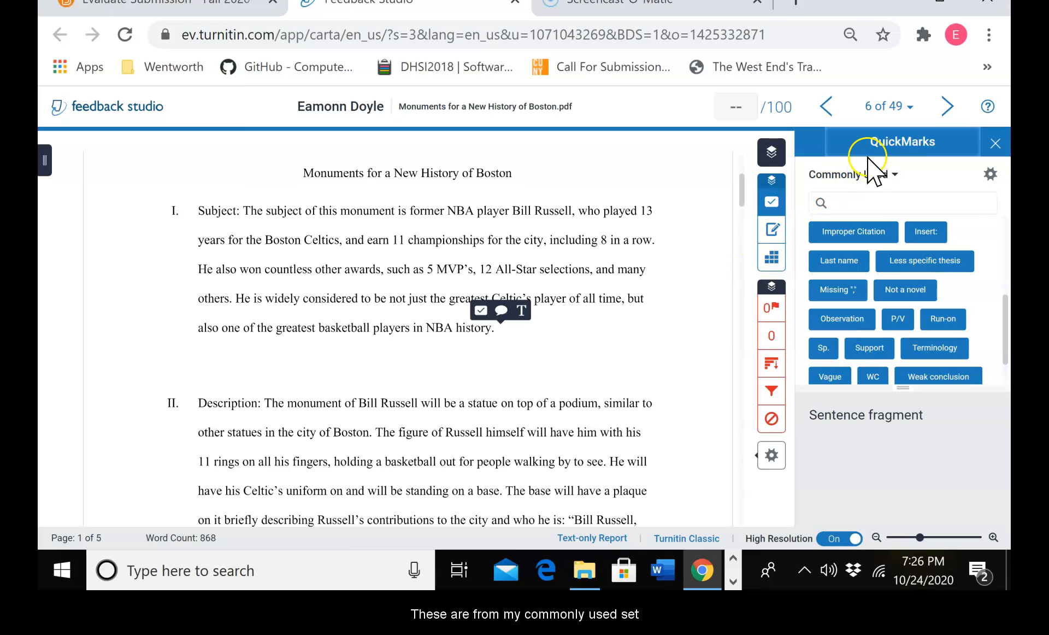
click(481, 310)
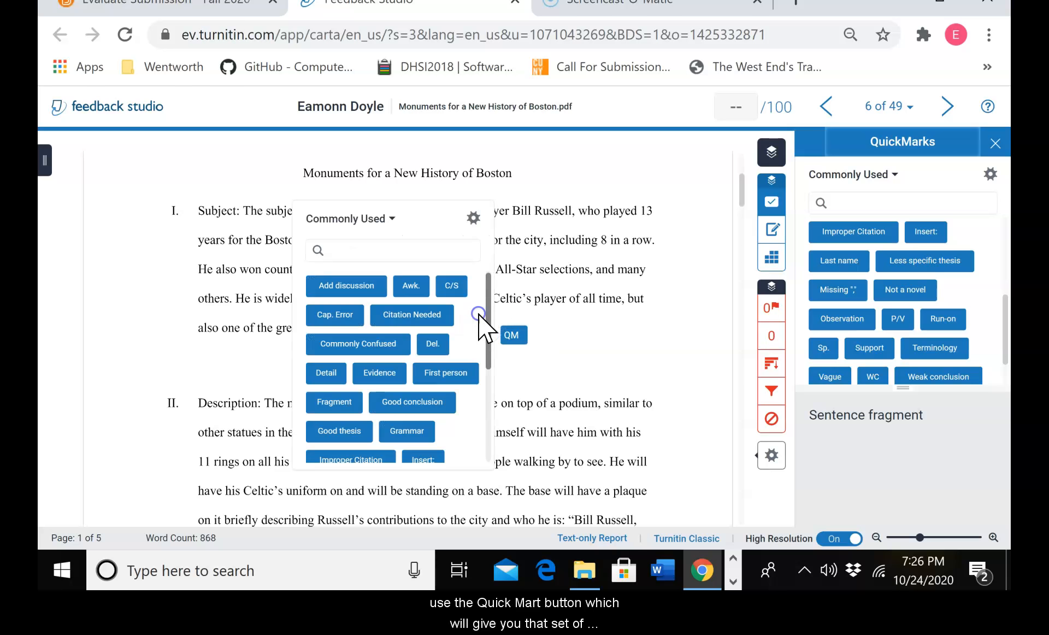
click(538, 284)
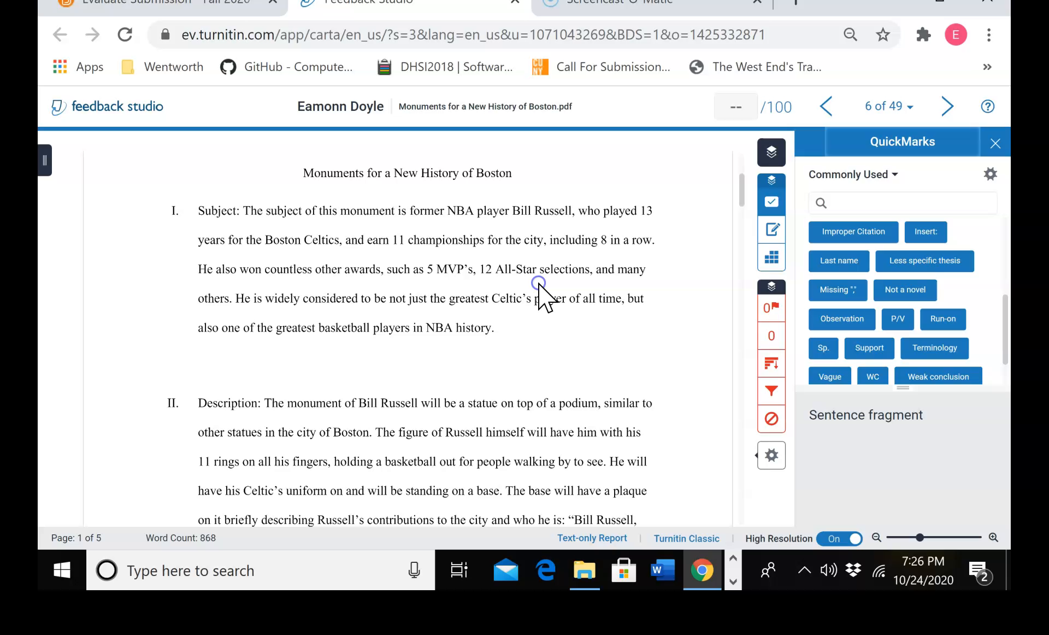
Step: Place a bubble comment after the last line of the Subject paragraph and delete it without entering any text
click(512, 341)
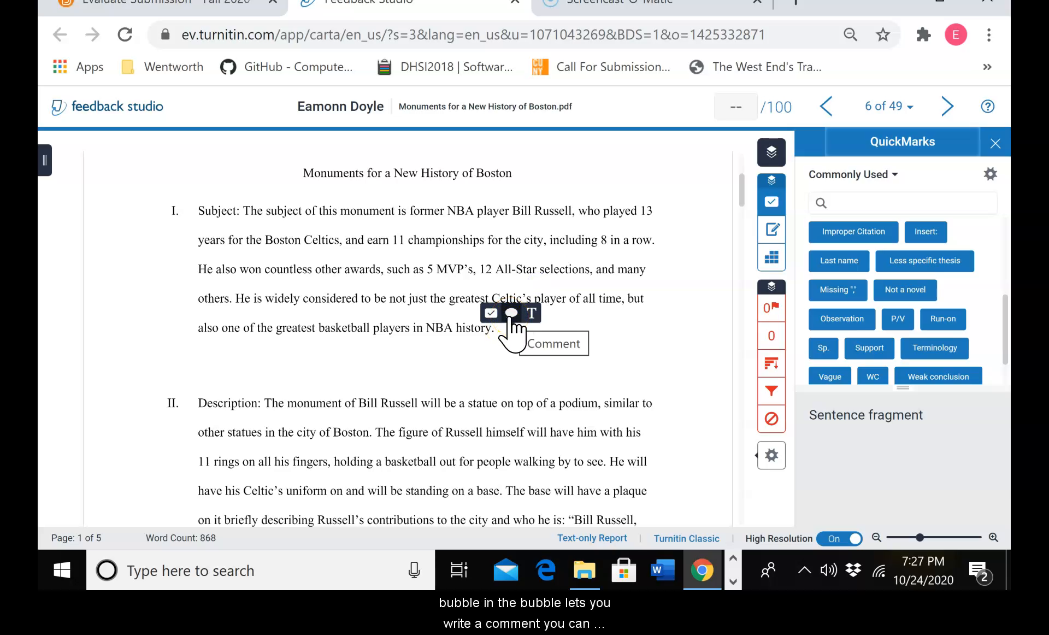
click(511, 314)
click(467, 196)
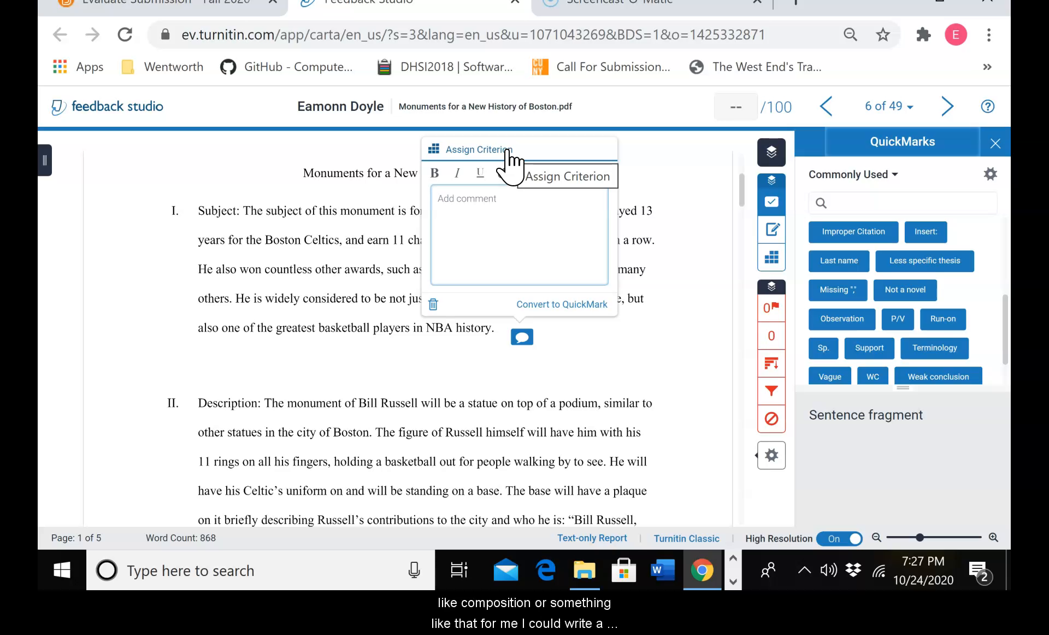
click(528, 208)
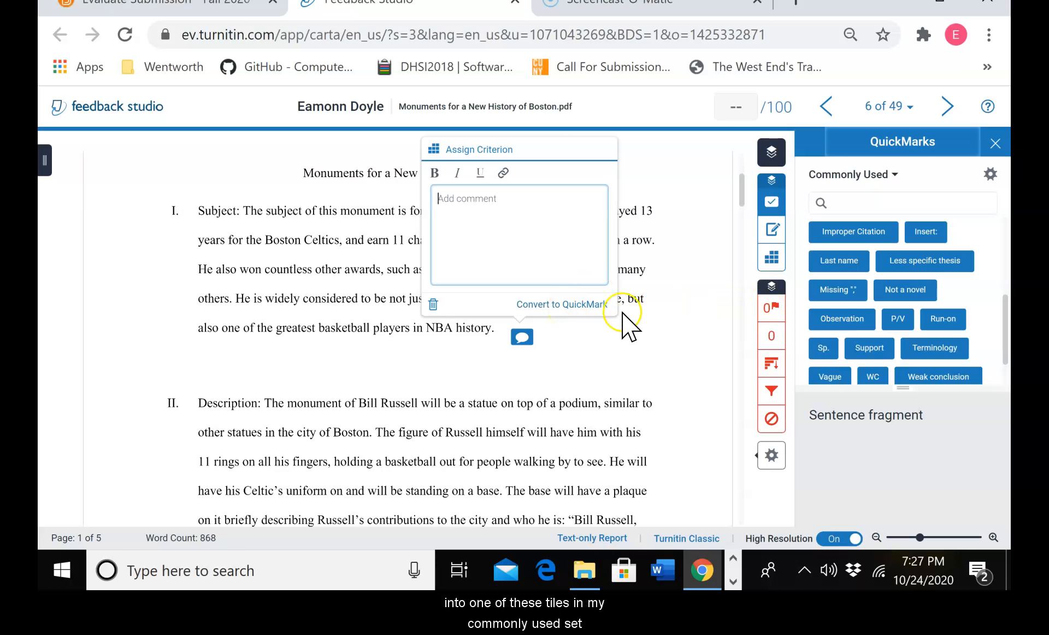
click(578, 341)
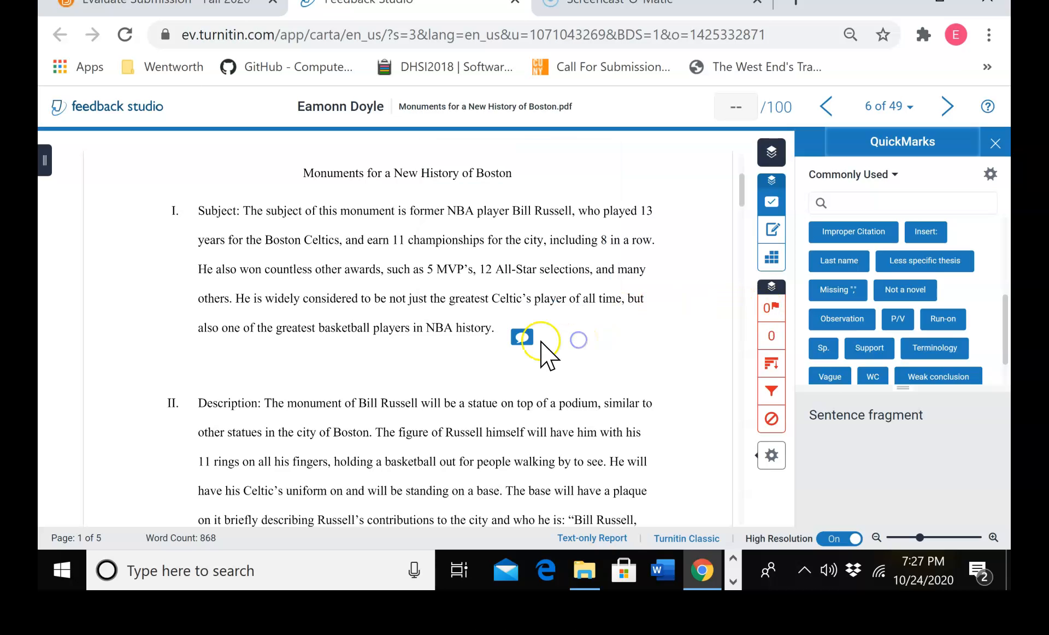
click(521, 339)
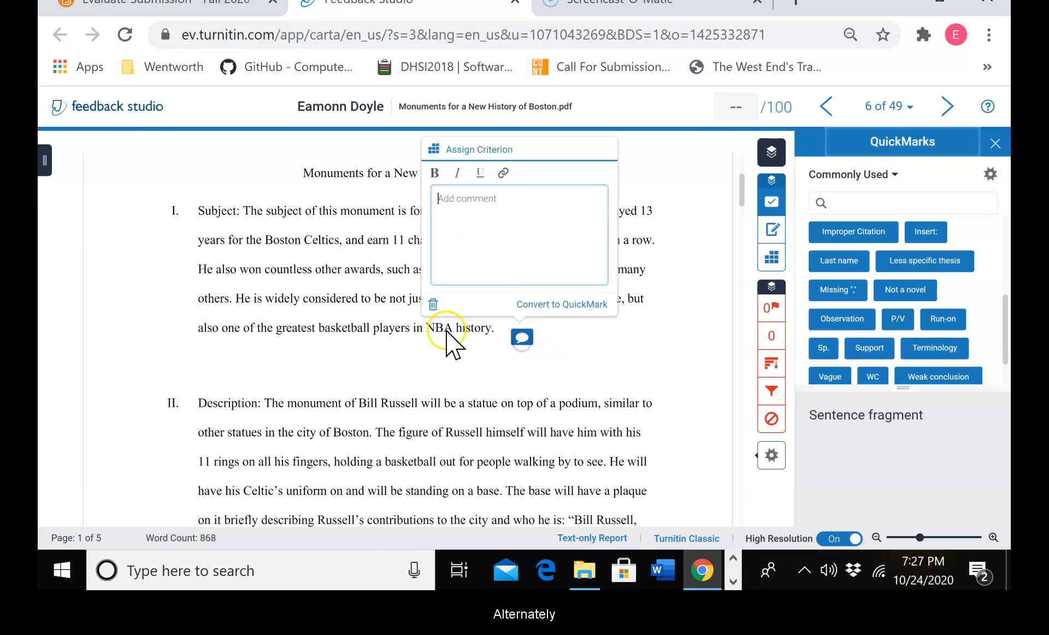
click(426, 302)
Step: Add the inline text comment "Great job!" after the last line of the Subject paragraph
click(525, 329)
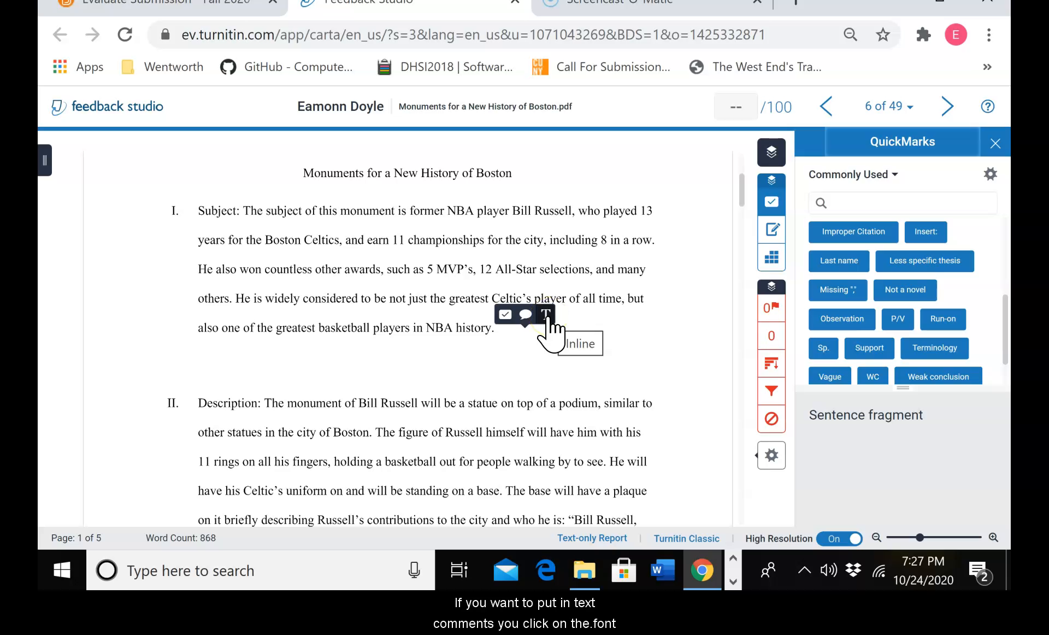
click(546, 315)
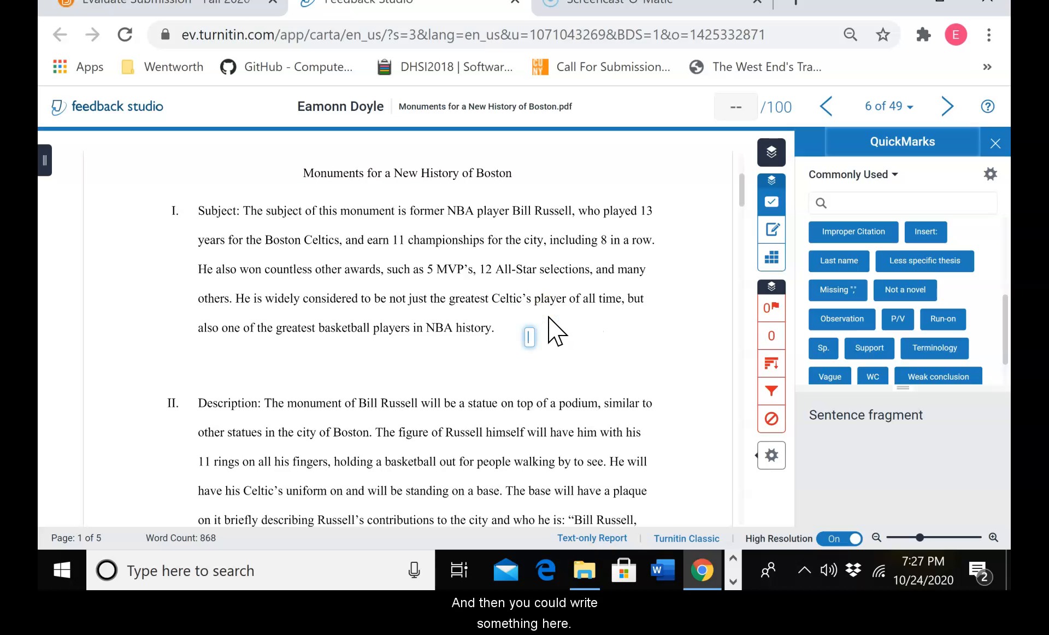
text(Great job)
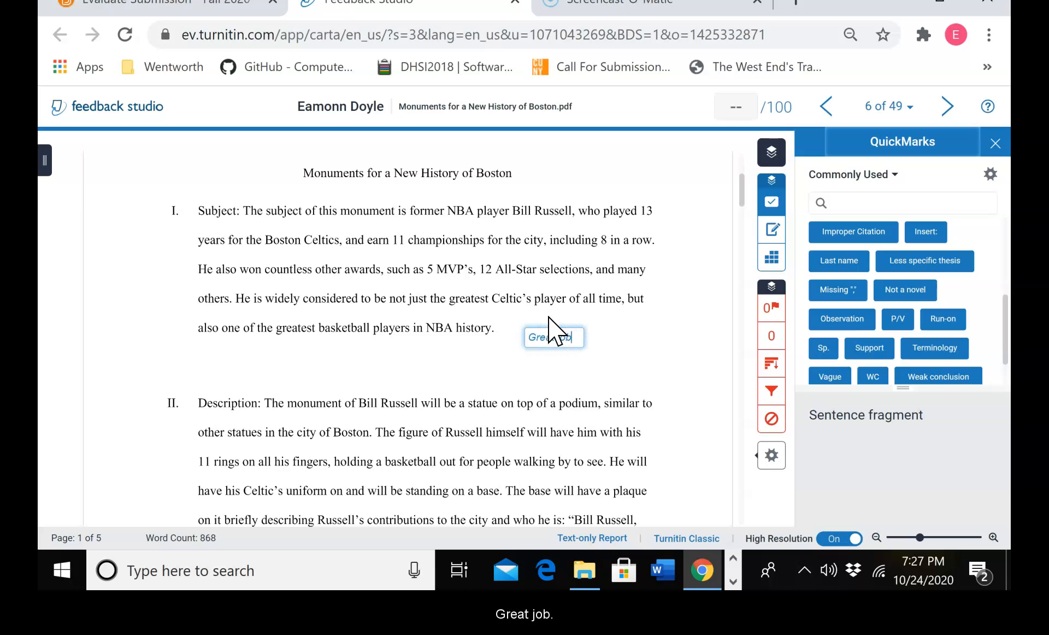
text(!)
key(Return)
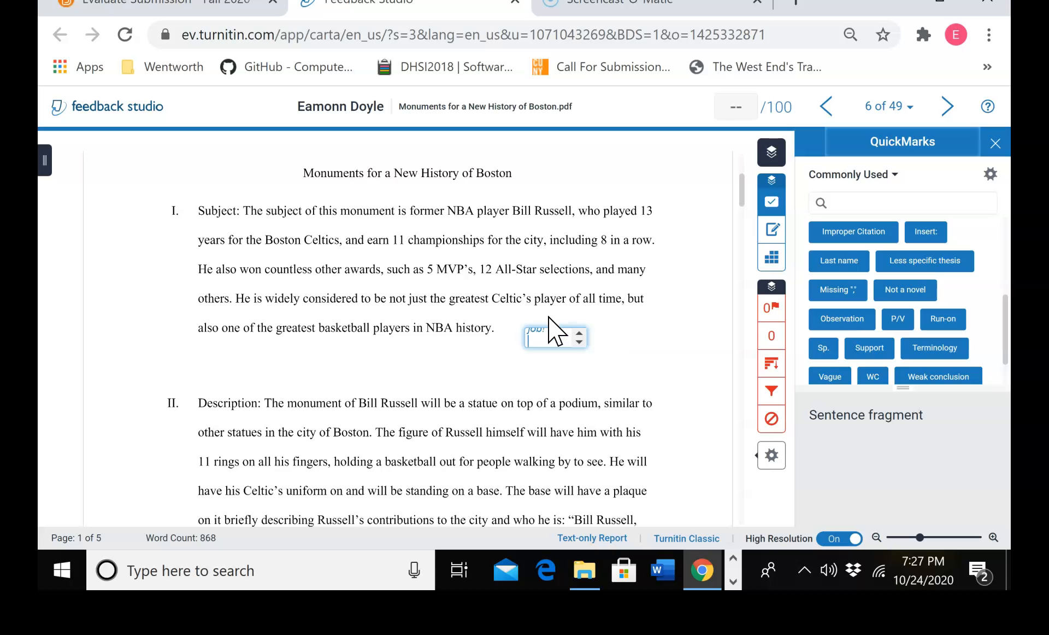
click(588, 343)
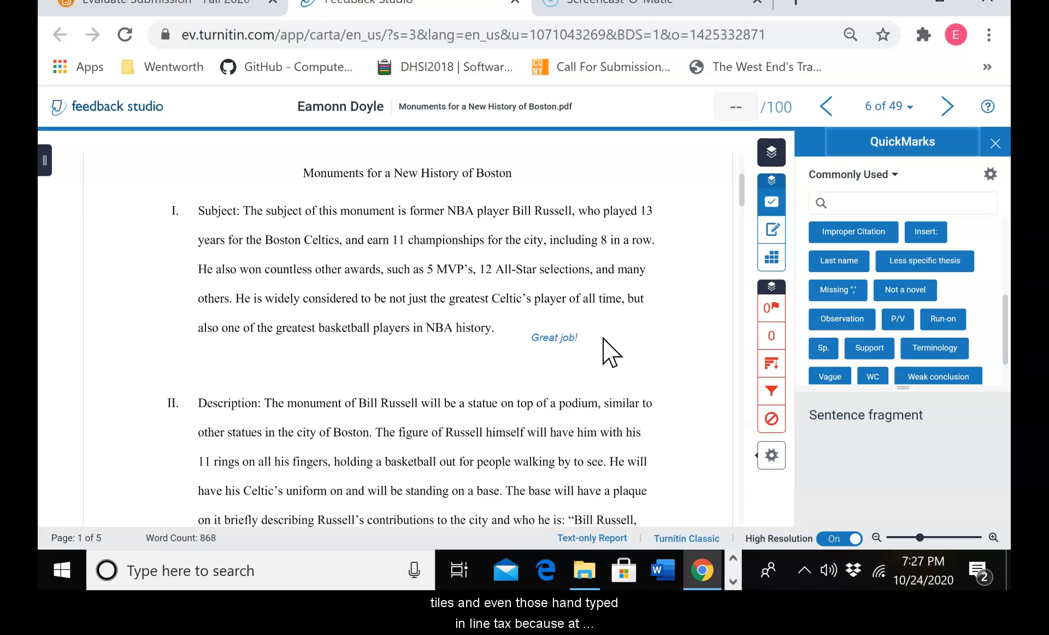
Step: Delete the "Great job!" inline comment from the paper
click(562, 337)
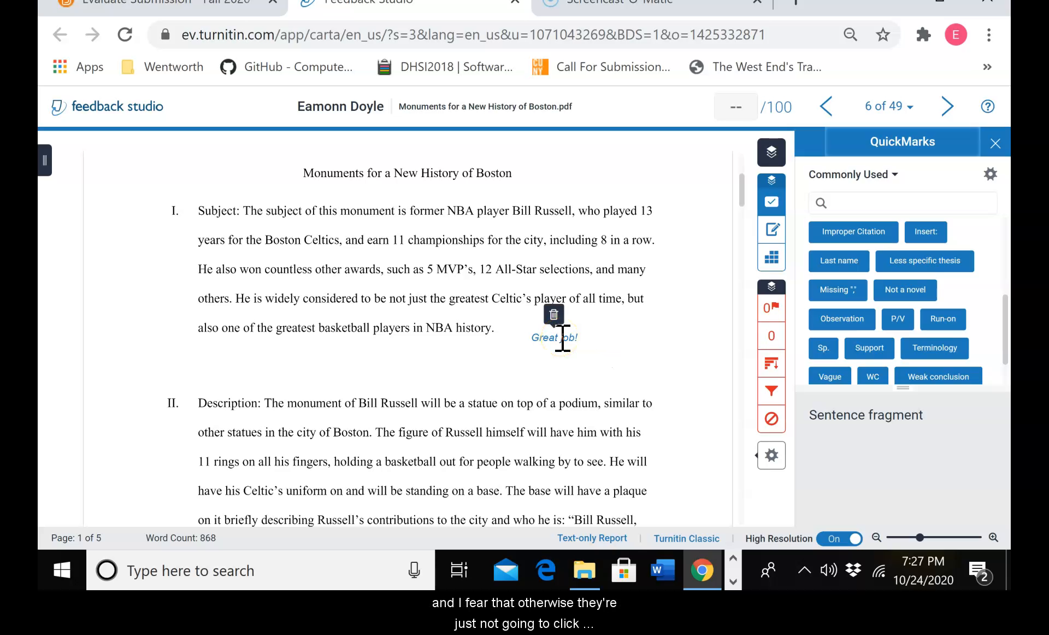
click(553, 315)
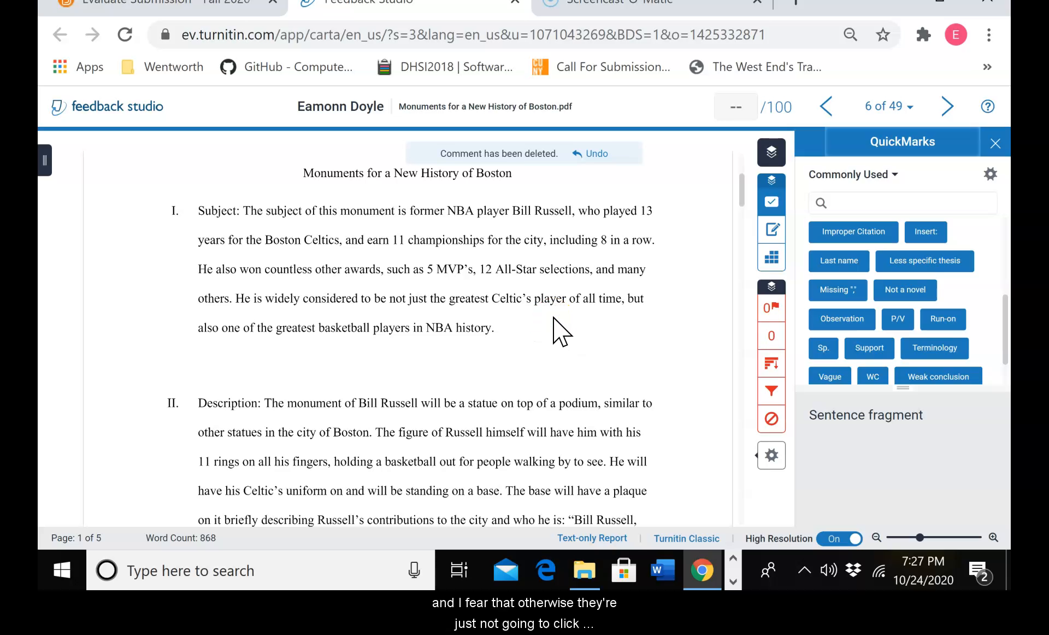
Step: View the Feedback Summary with its voice comment and text comment options for the paper
click(772, 234)
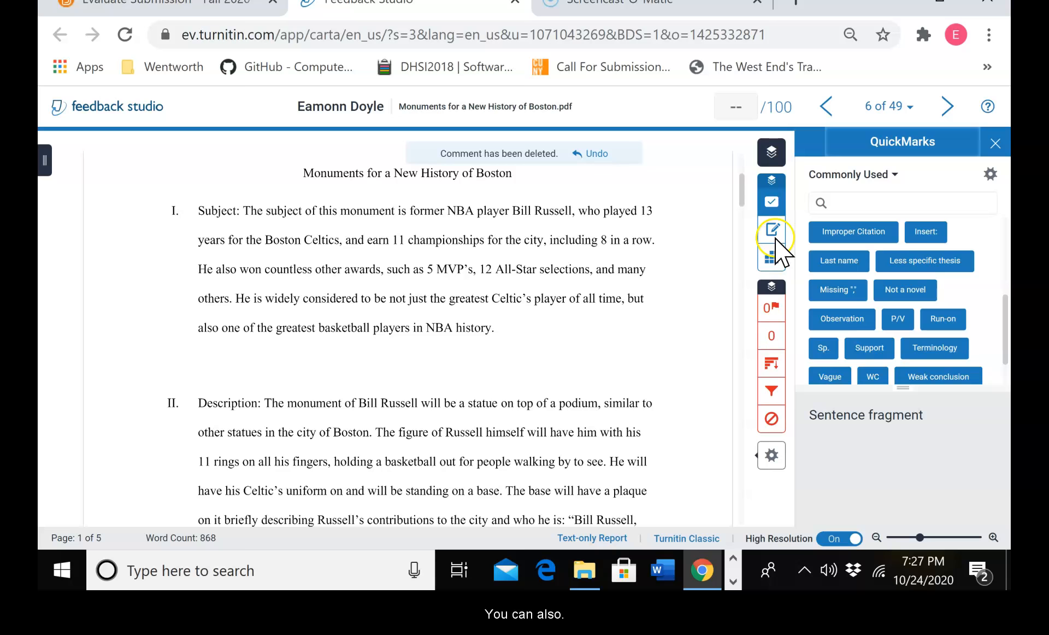
click(775, 239)
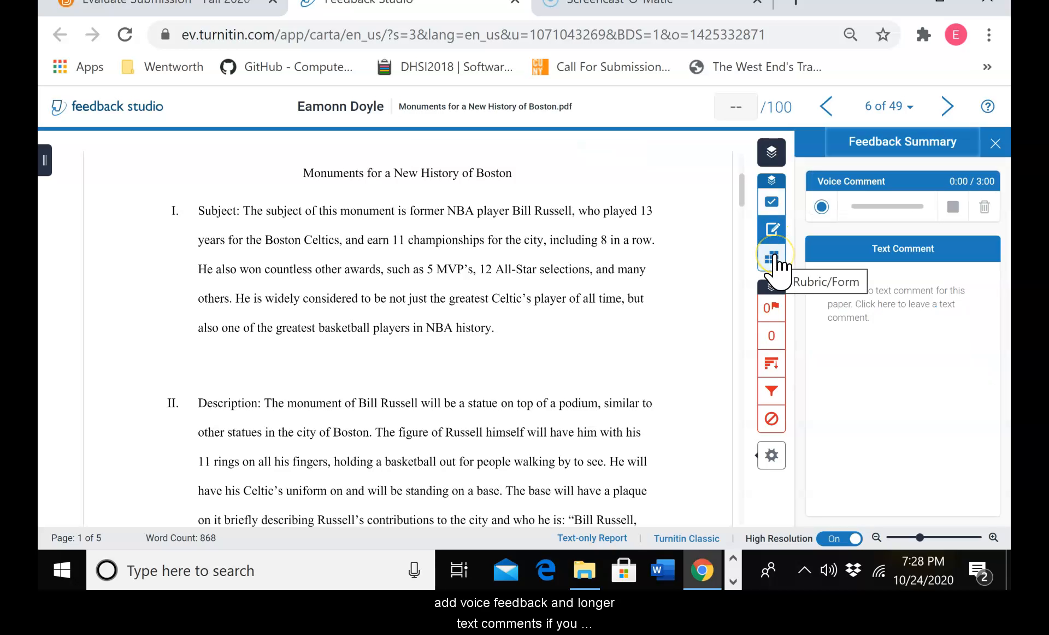
click(869, 297)
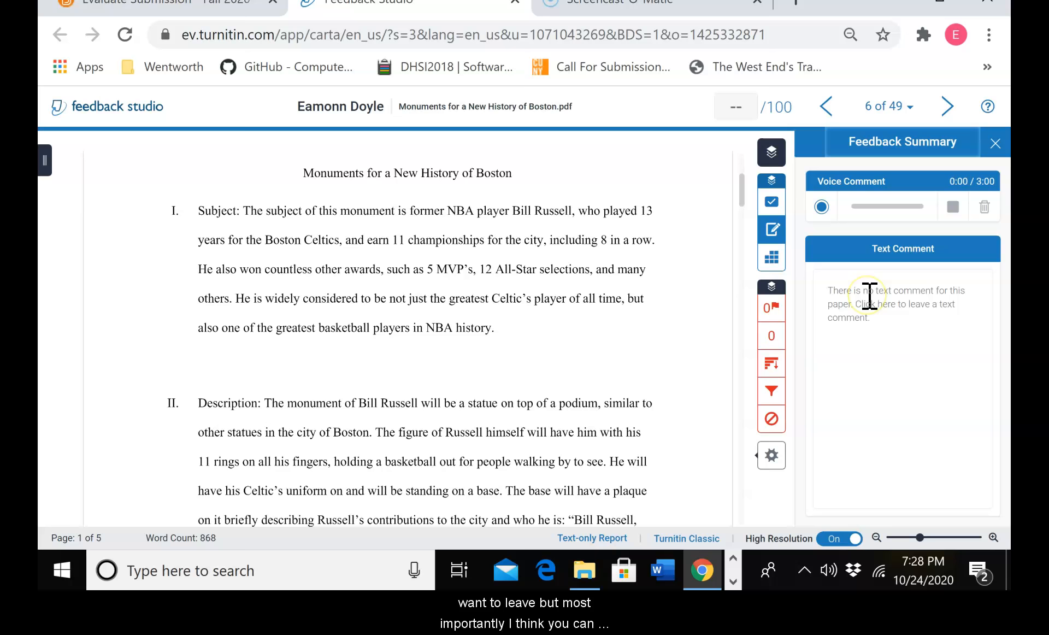
Step: Review the Monuments Rubric's criteria, scales and management options in the rubric manager, and close it without changes
click(768, 252)
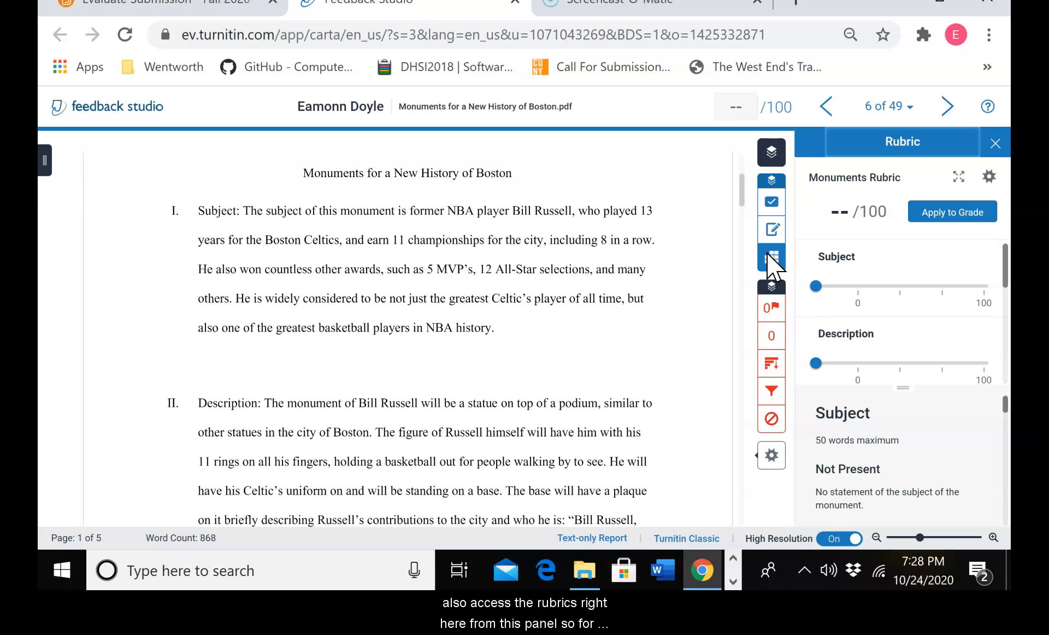
click(991, 180)
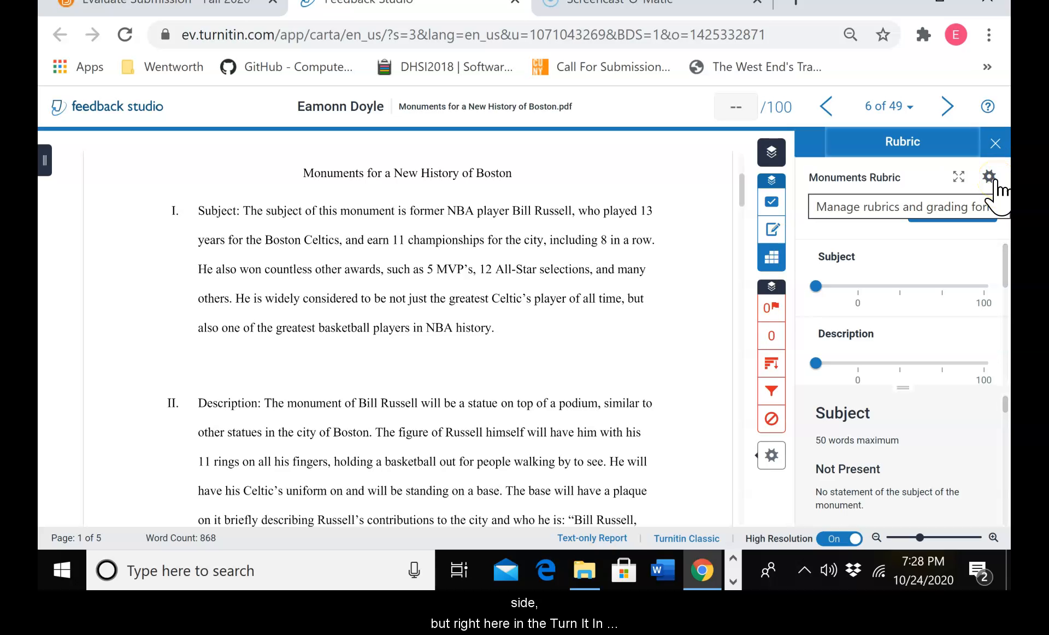
click(989, 177)
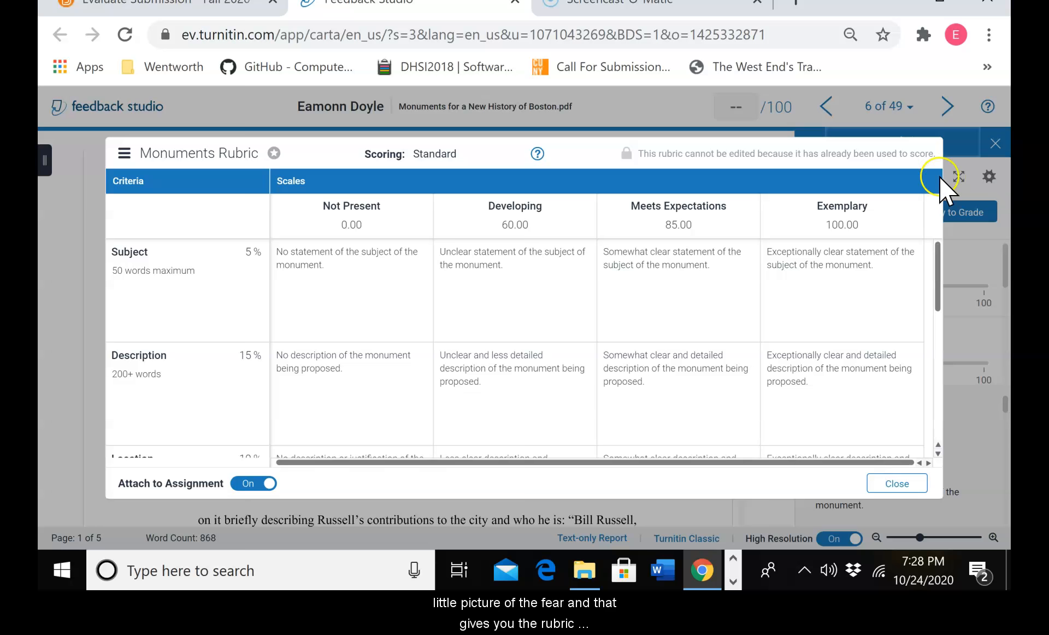
click(127, 154)
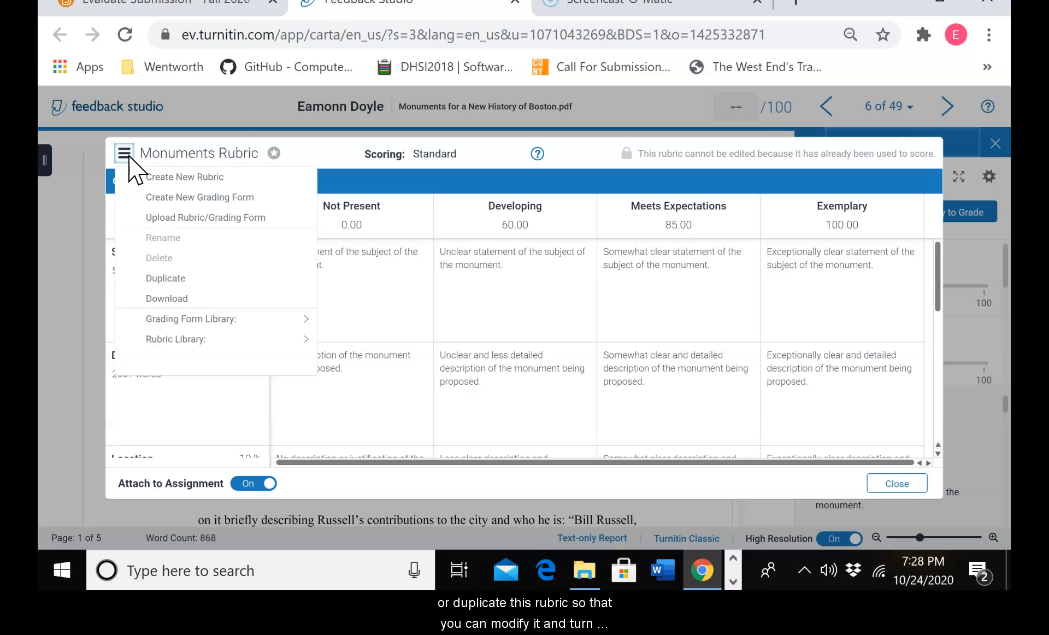
click(326, 144)
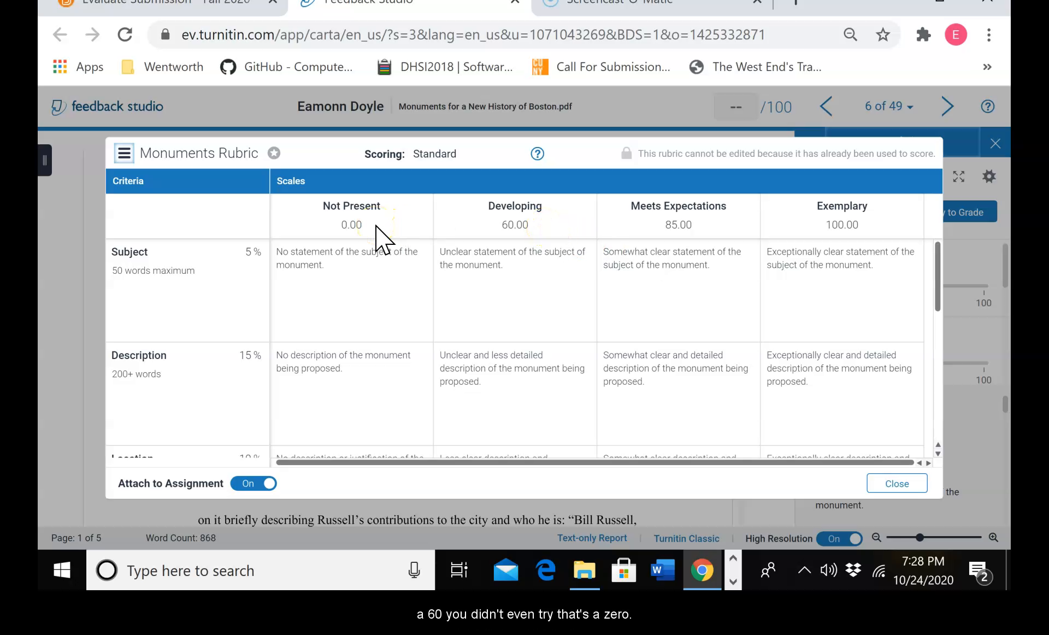
click(893, 484)
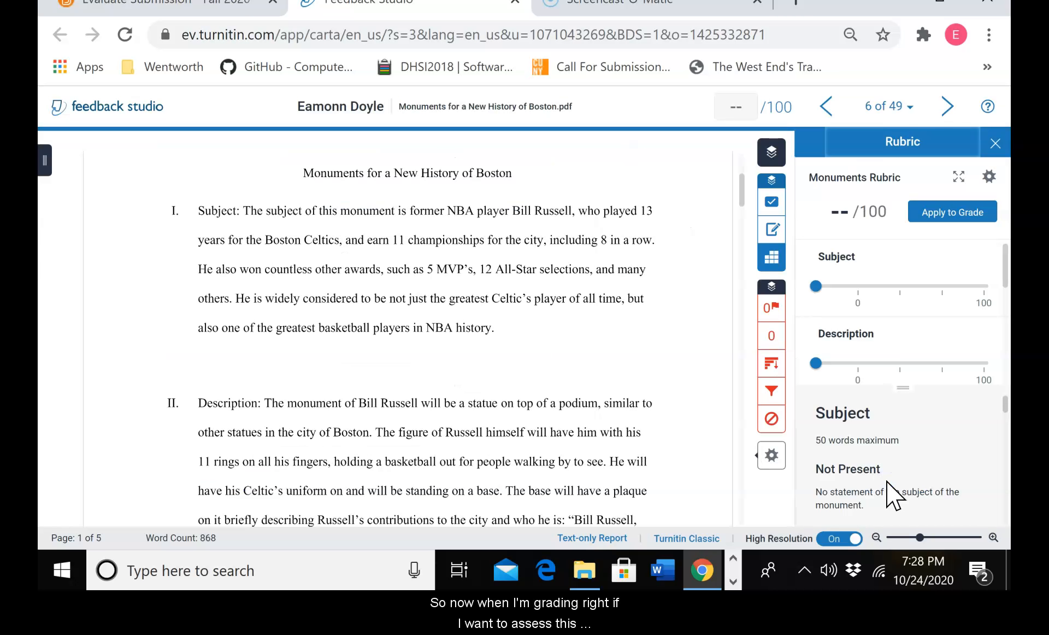
Step: Score the paper on the Monuments Rubric with Subject at Developing (60) and Description at Meets Expectations (85)
click(898, 288)
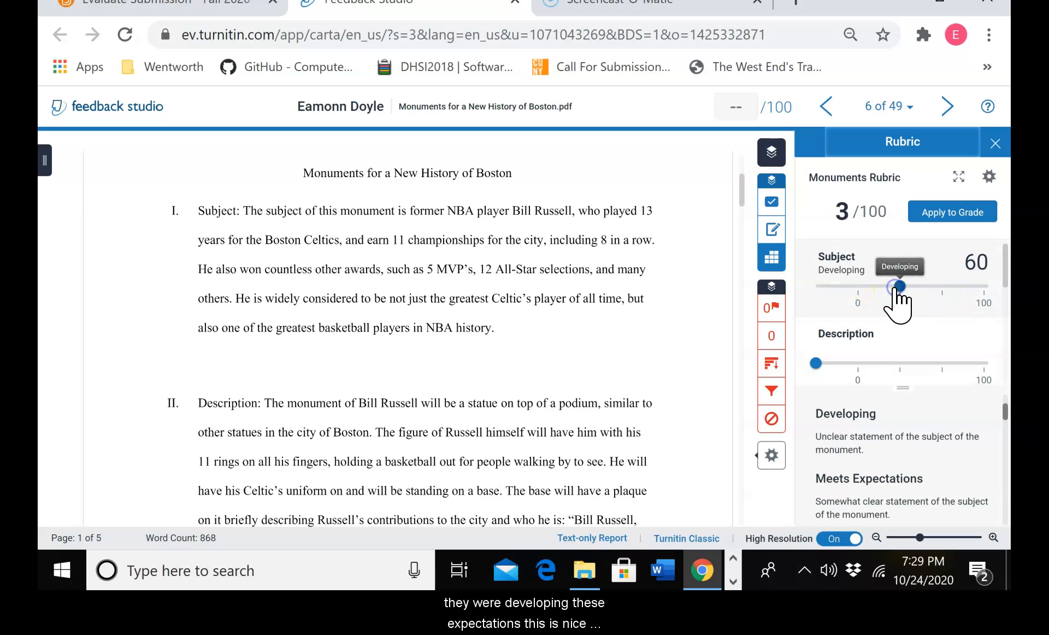
click(941, 363)
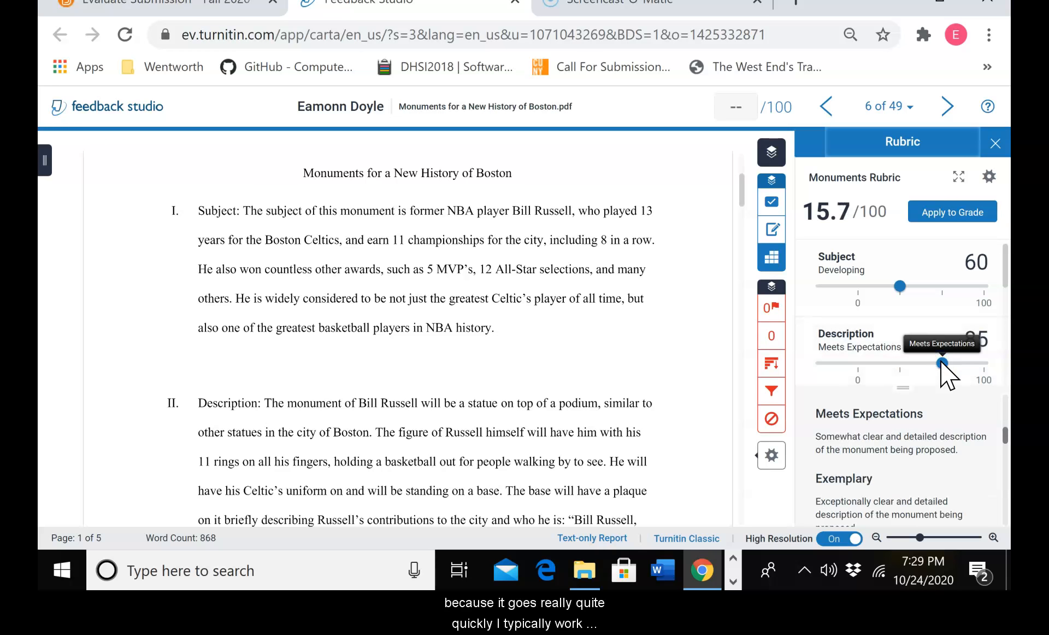
click(771, 202)
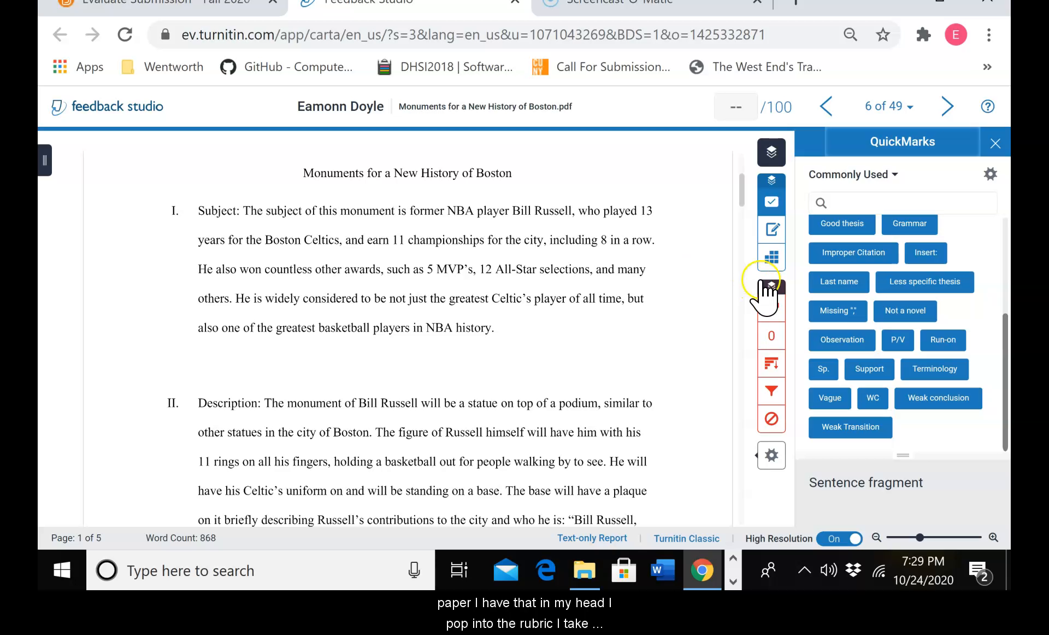
click(770, 261)
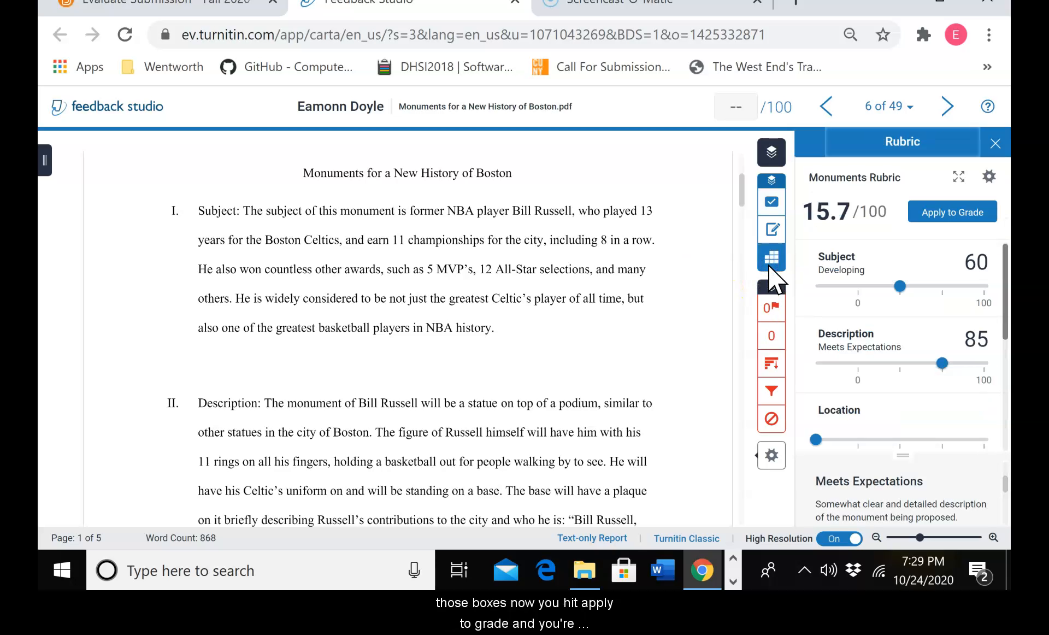
Step: Apply the Monuments Rubric score to the paper's grade, and refresh the submission's Turnitin GradeMark information in Brightspace
click(950, 218)
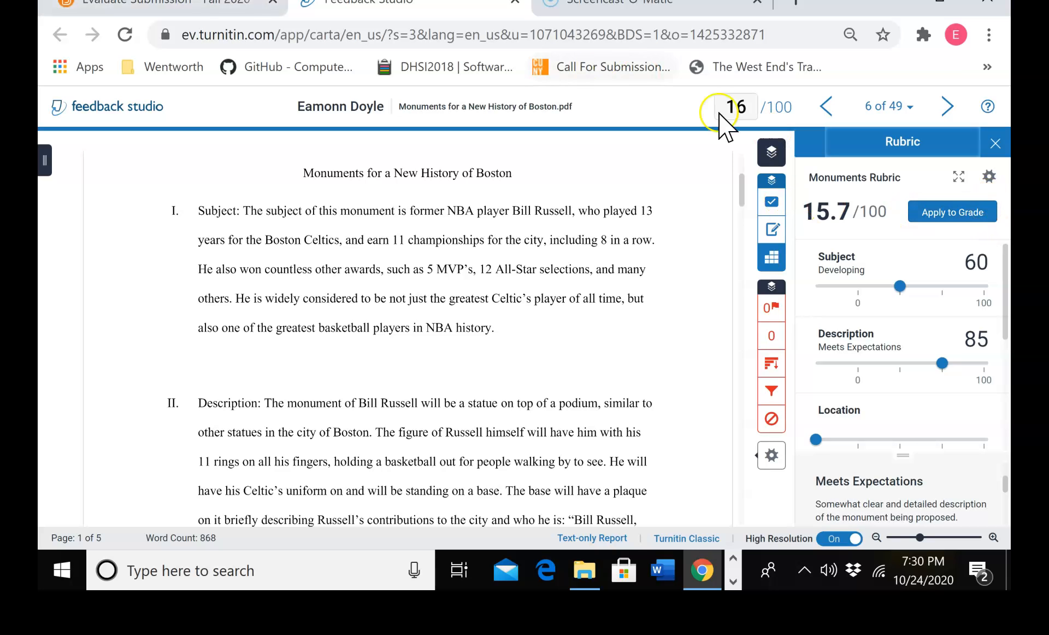
click(215, 6)
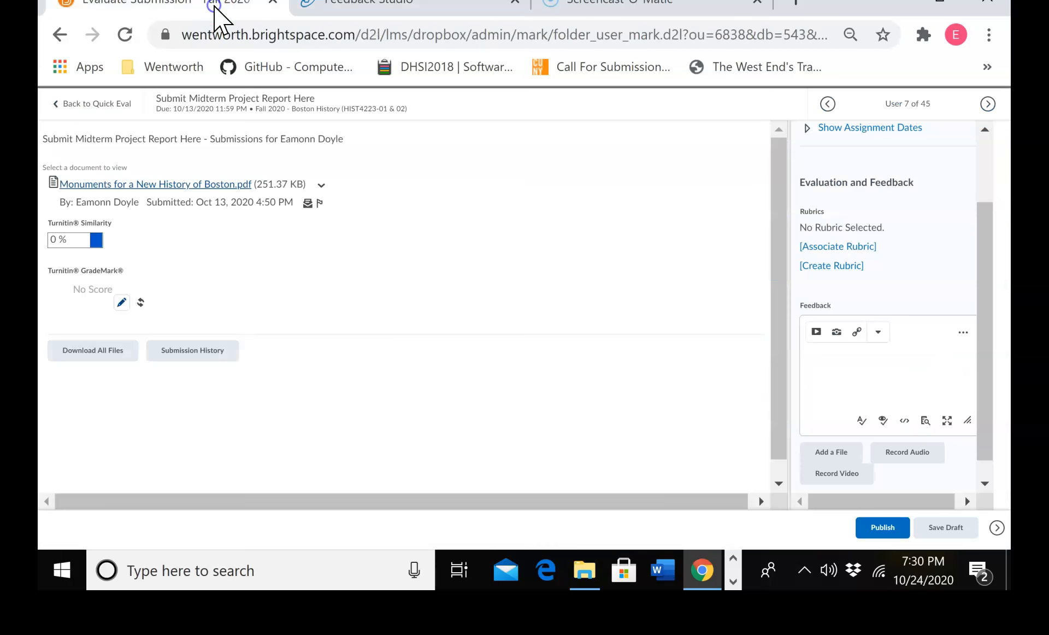
click(139, 301)
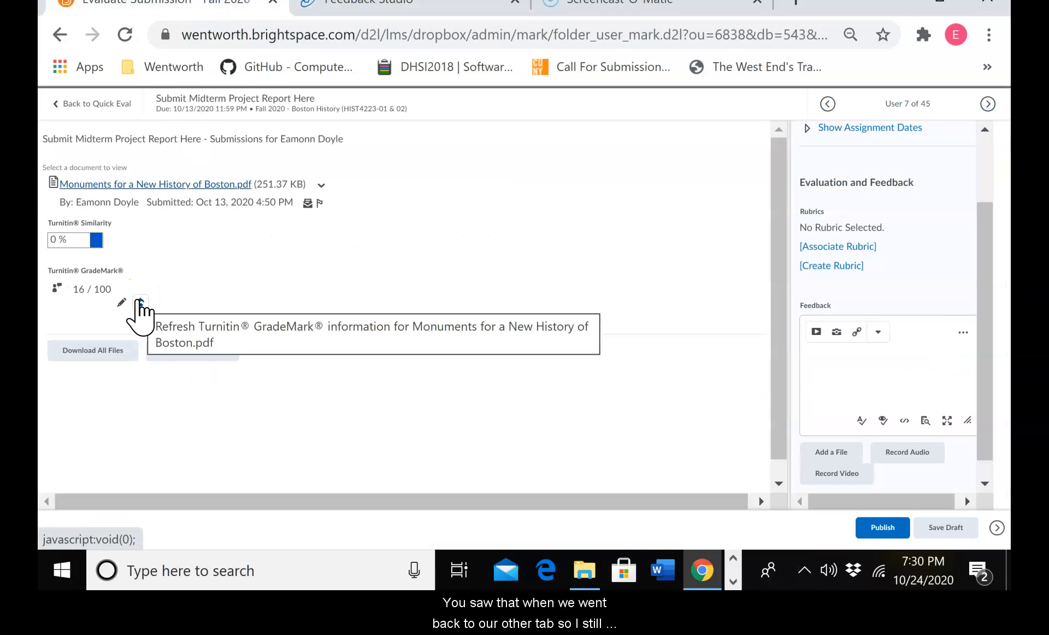
click(320, 11)
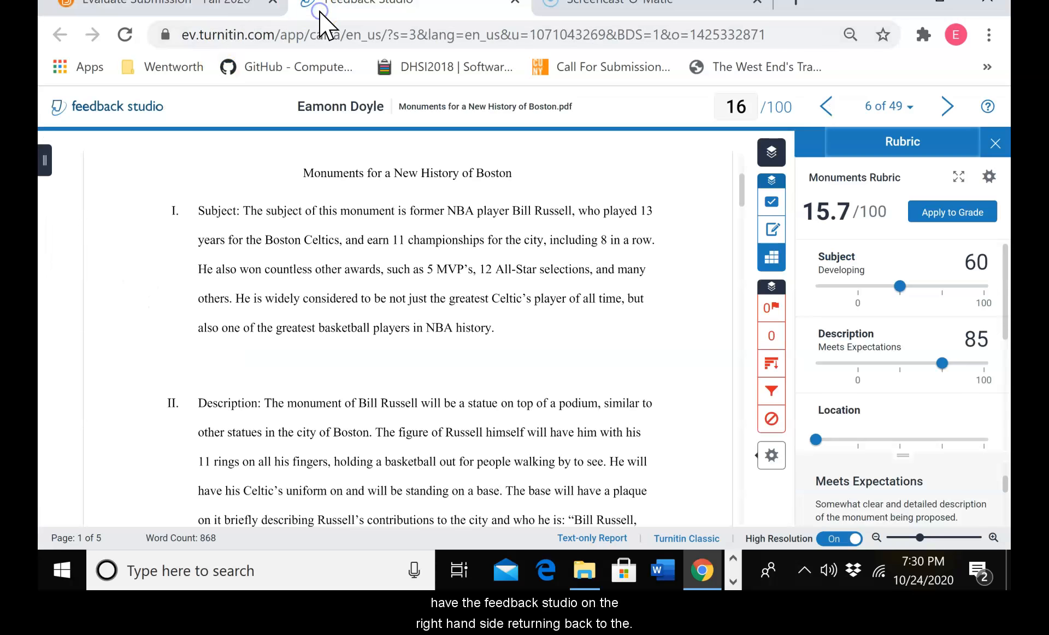
click(235, 12)
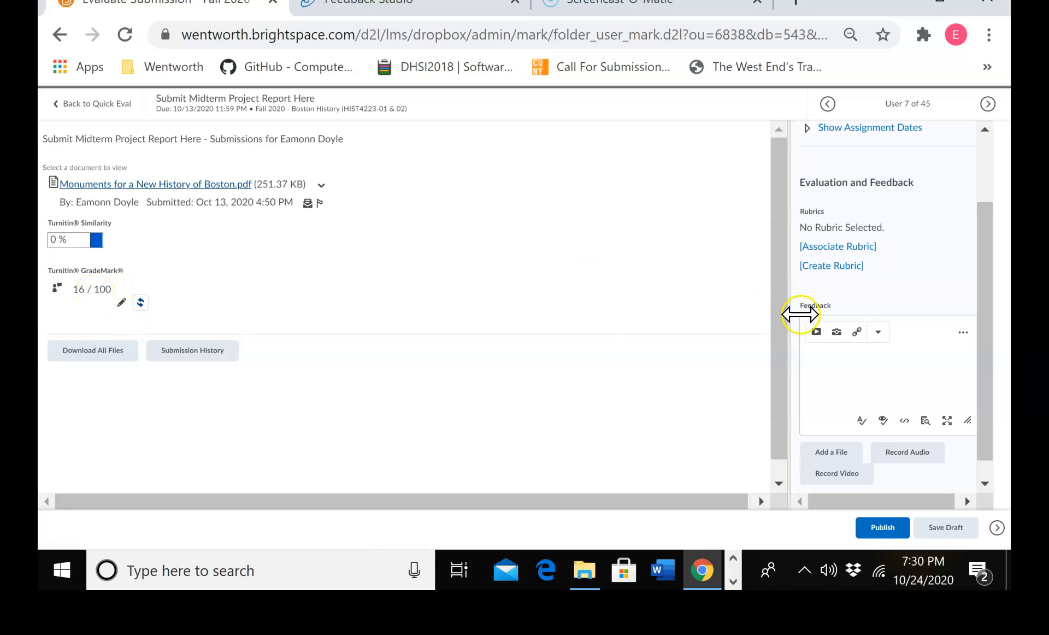
Step: Examine the submission's overall feedback field and the options for saving a draft, publishing and moving to the next student
click(847, 374)
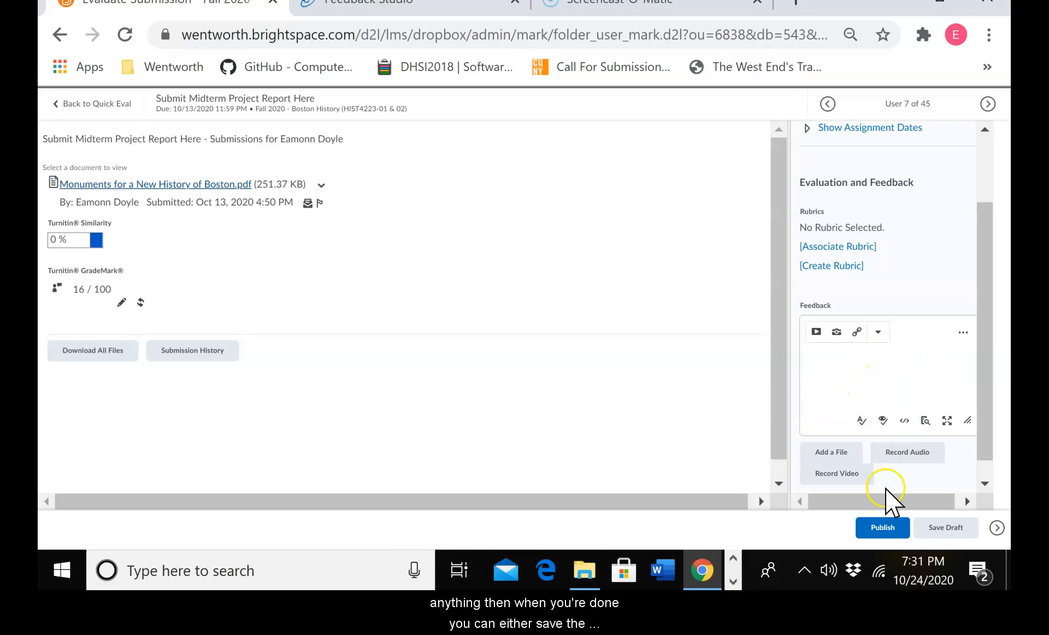
click(932, 527)
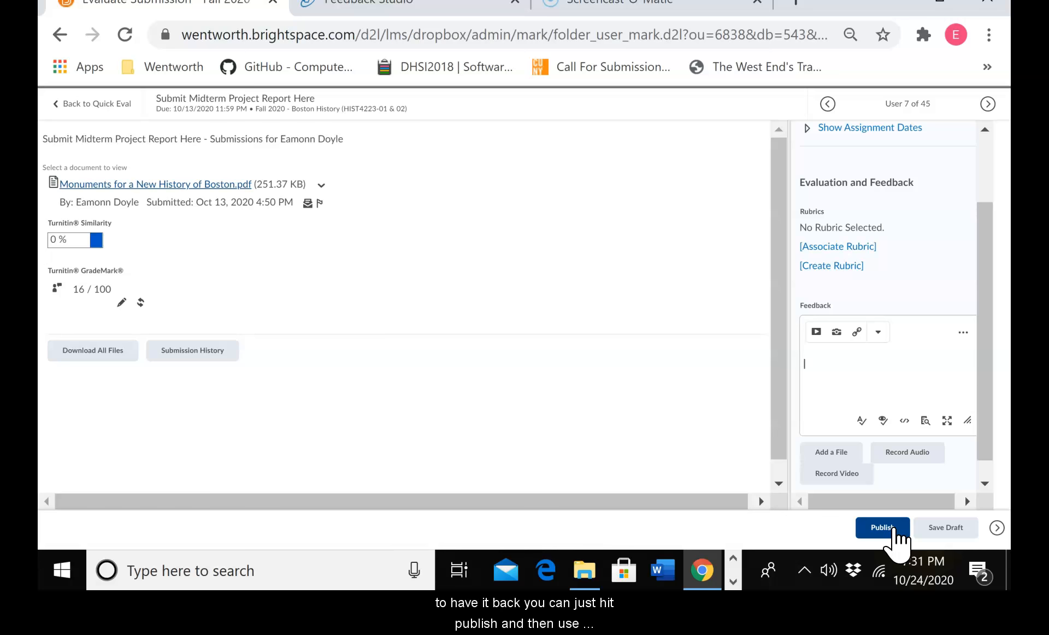
click(987, 105)
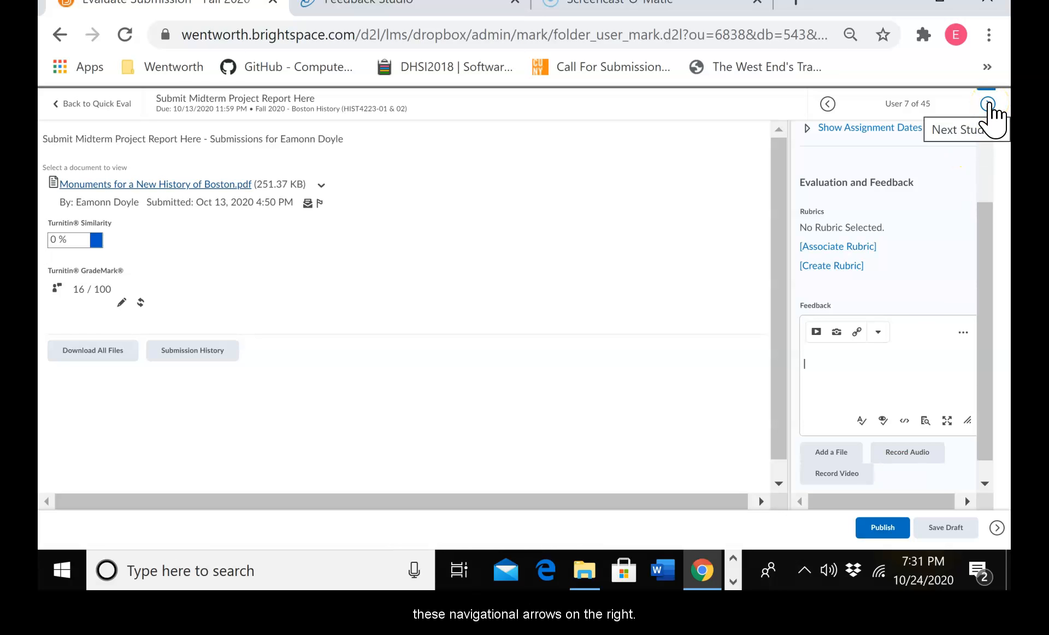